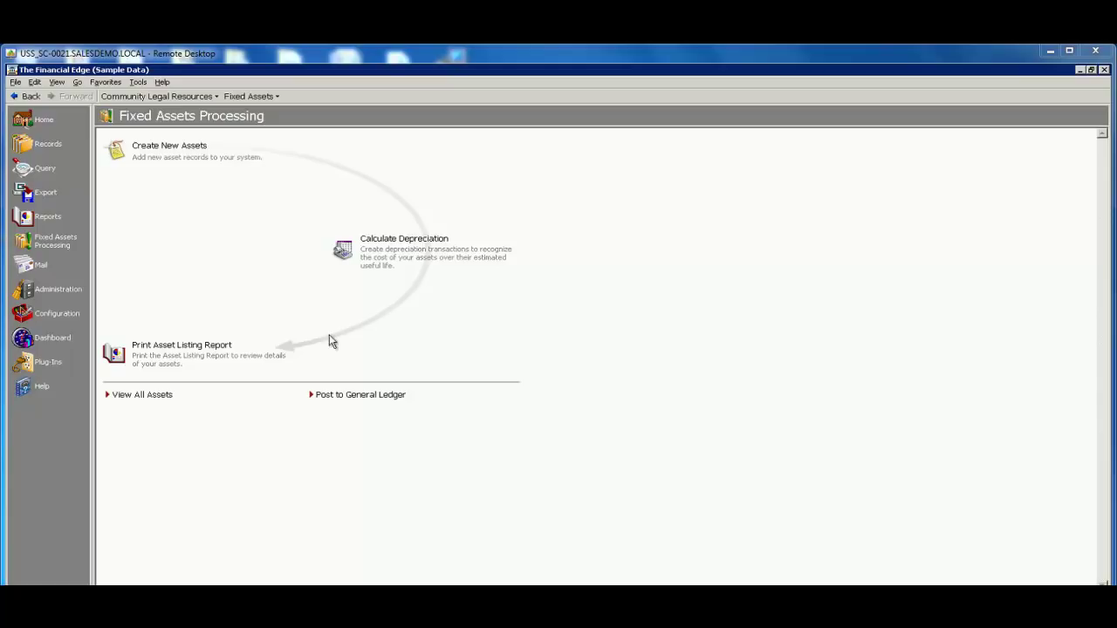
Step: Open the 83-Ford F150 asset record from the recently used assets under Records › Assets
click(47, 144)
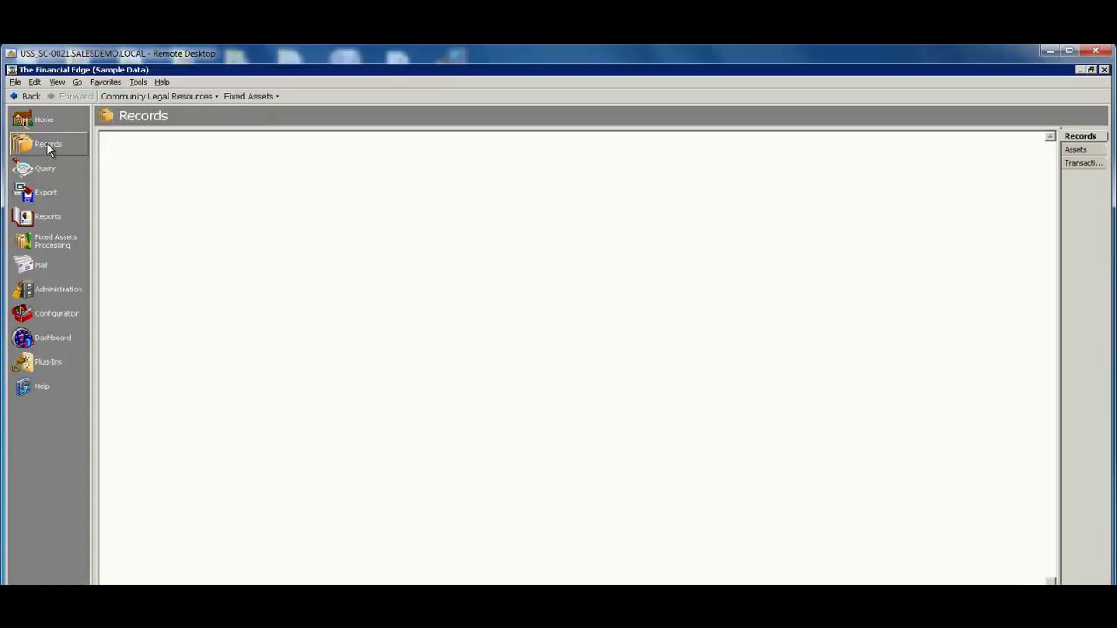
click(129, 150)
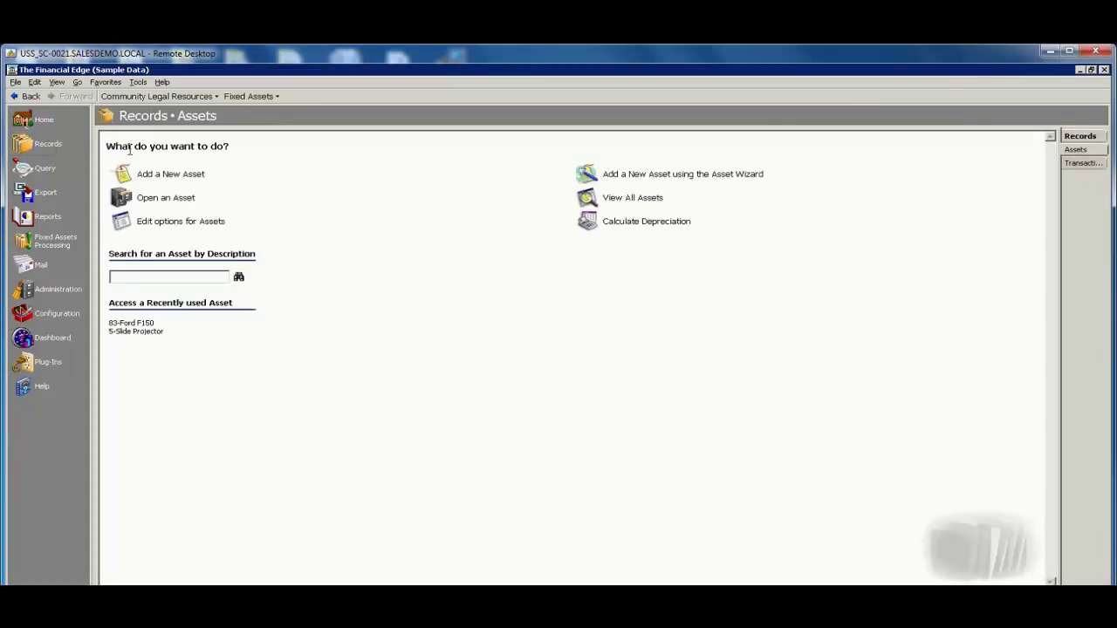
click(125, 324)
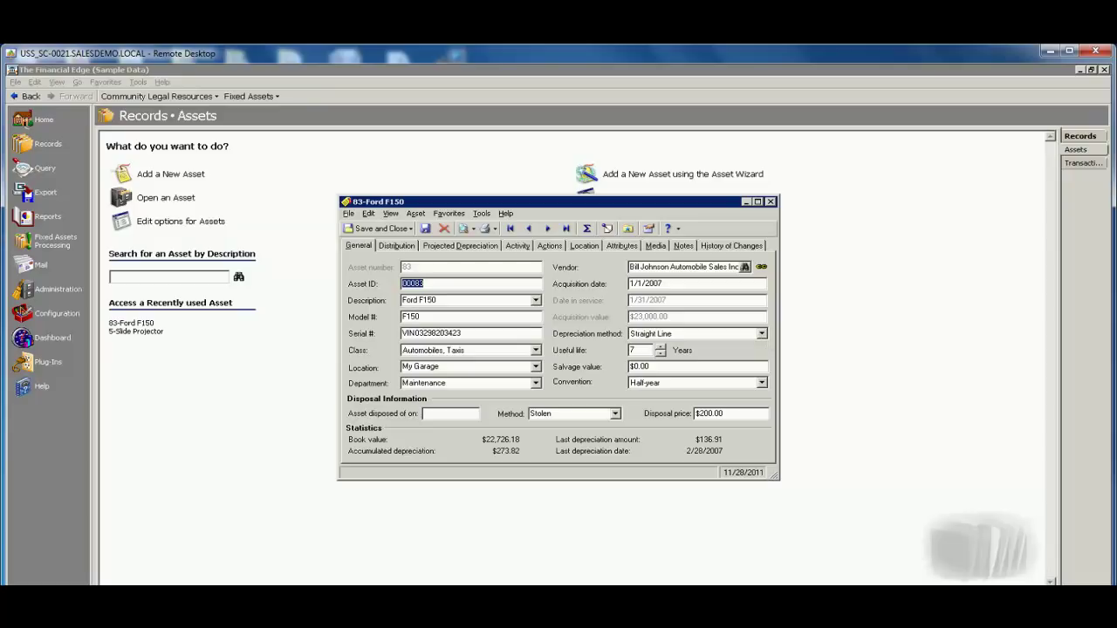
Step: Browse the depreciation method list and keep Straight Line for the 83-Ford F150
click(762, 333)
scroll(760, 362, down, 1)
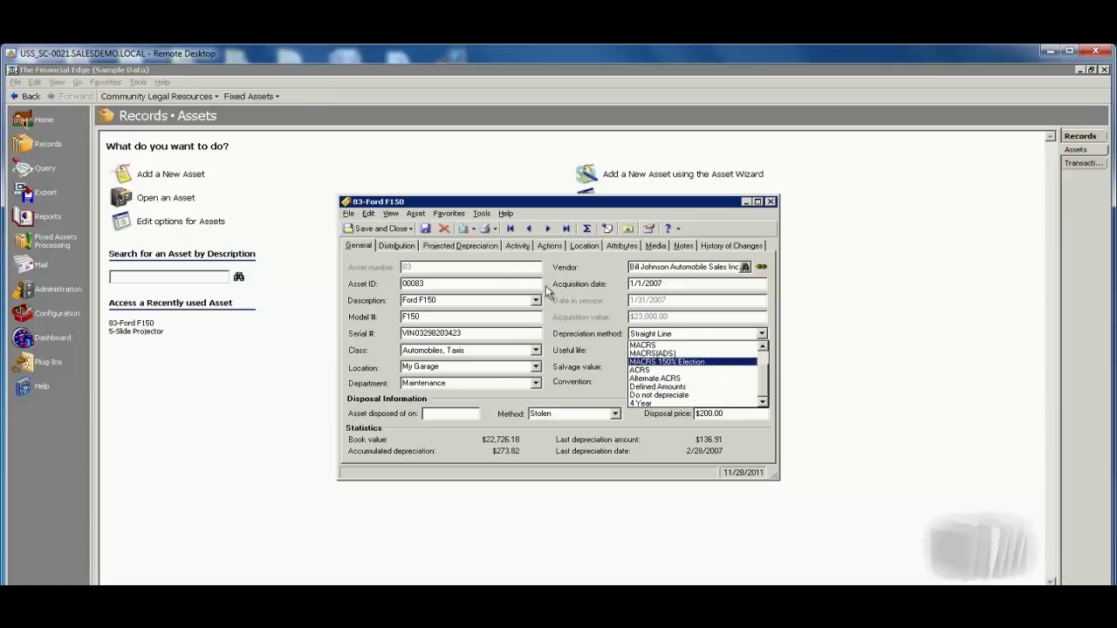
click(472, 249)
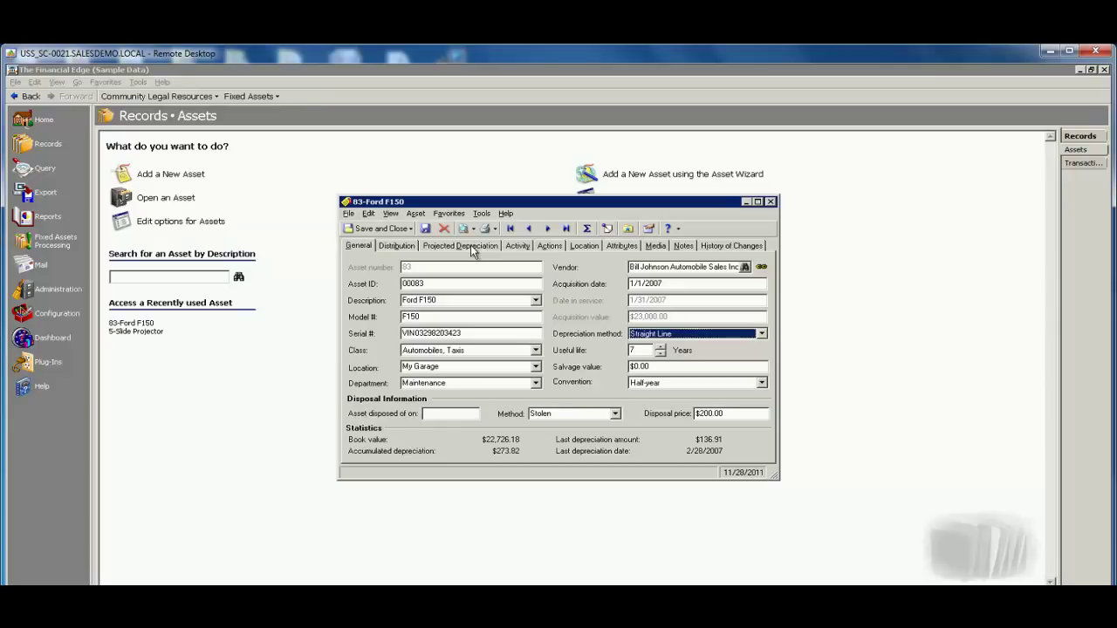
Step: Calculate the F150's projected depreciation, check its Activity transaction types, then view its Actions
click(471, 248)
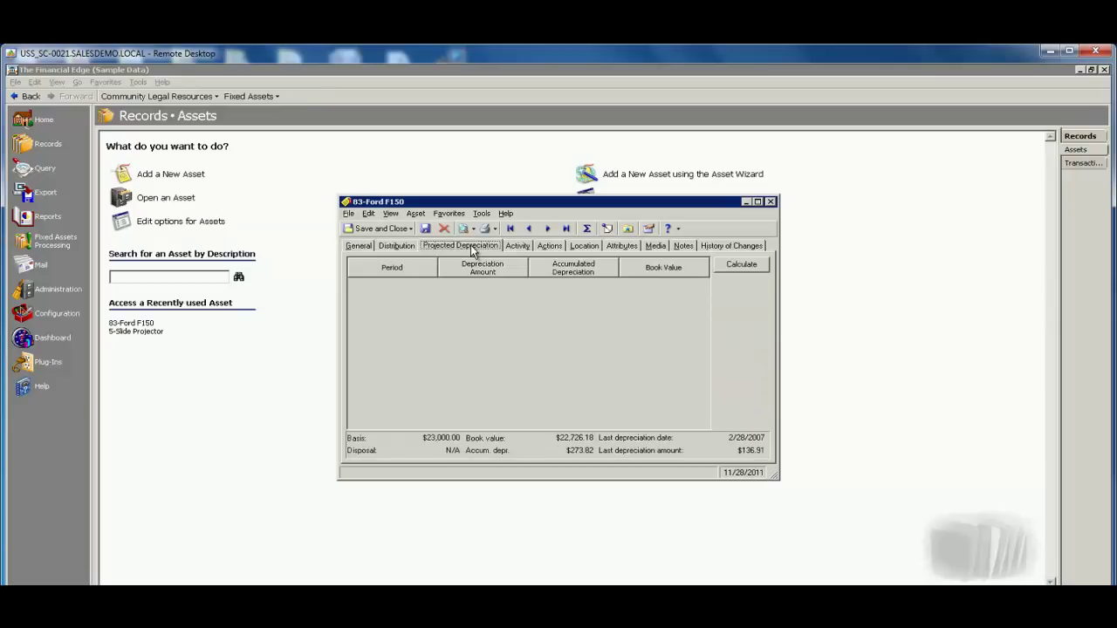
click(741, 265)
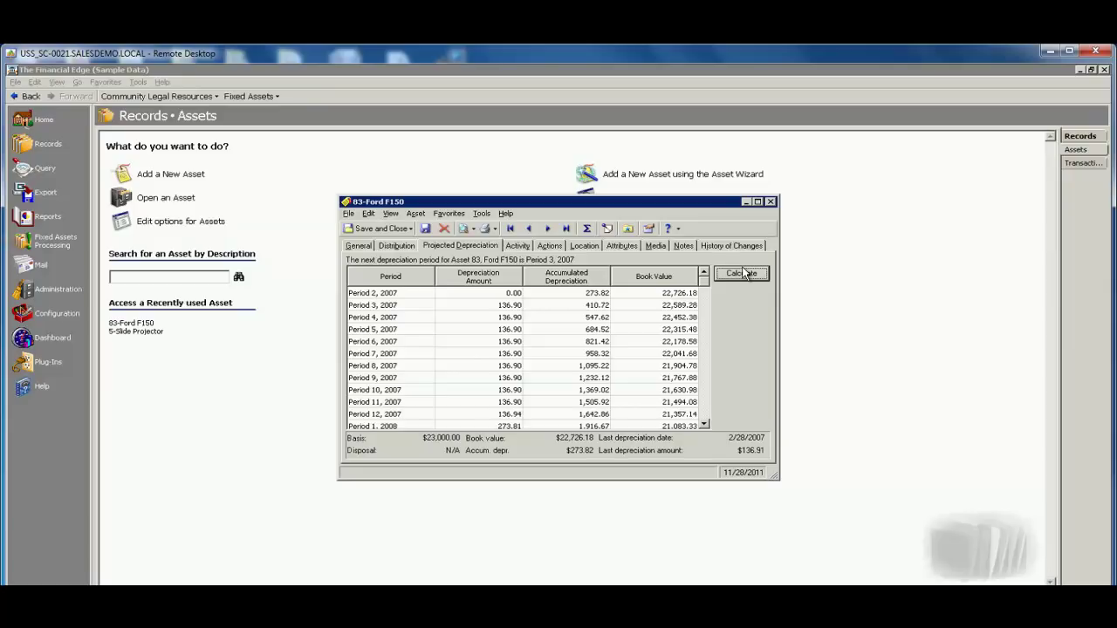
click(507, 244)
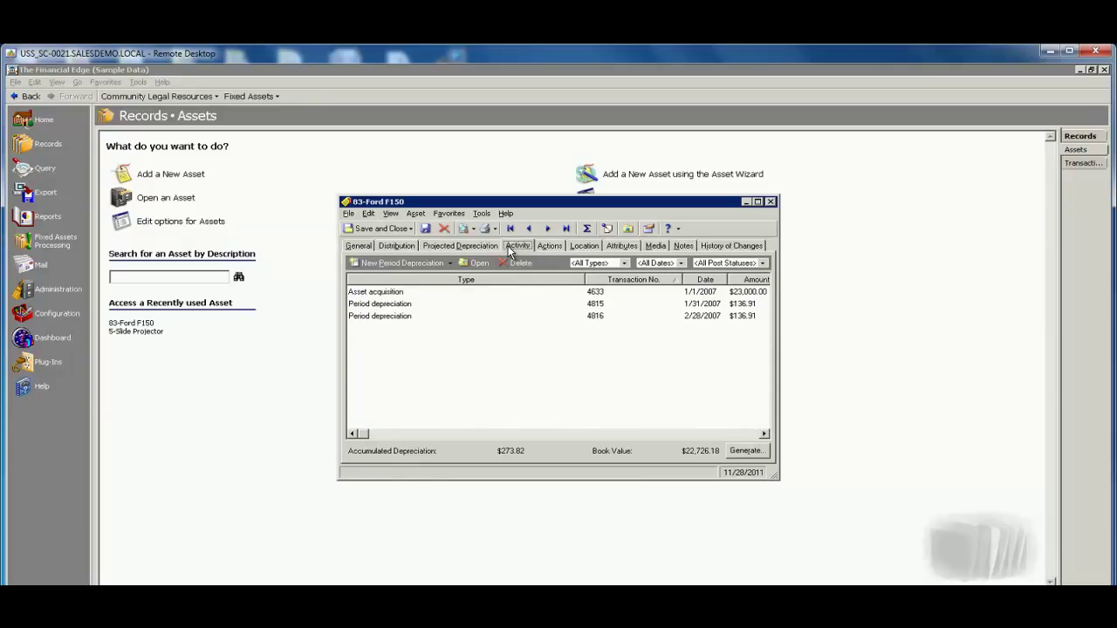
click(451, 262)
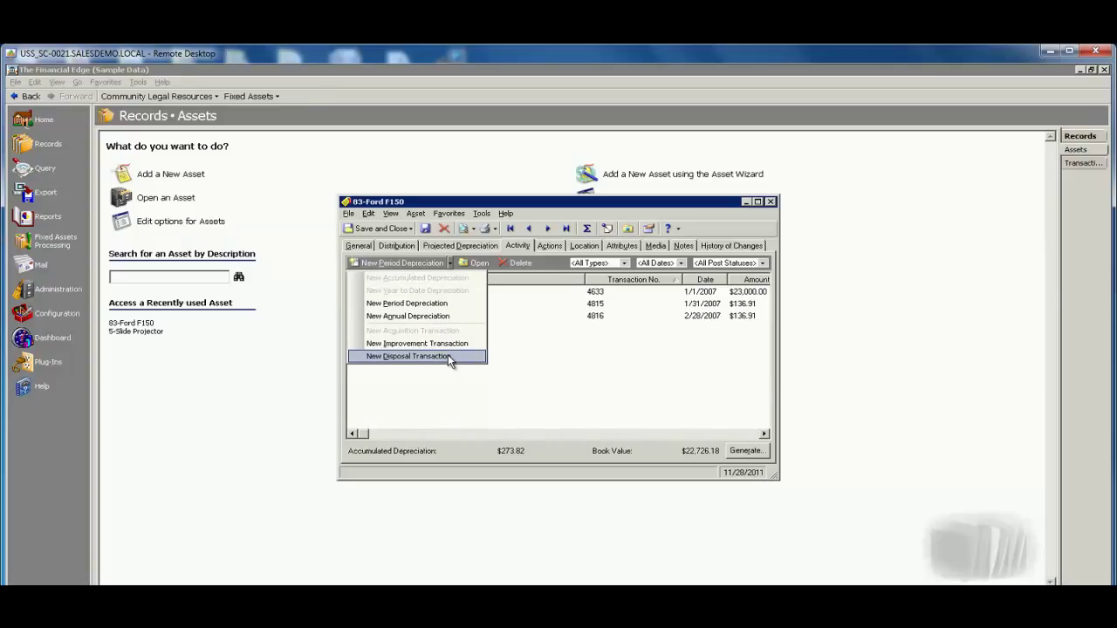
click(564, 252)
click(562, 247)
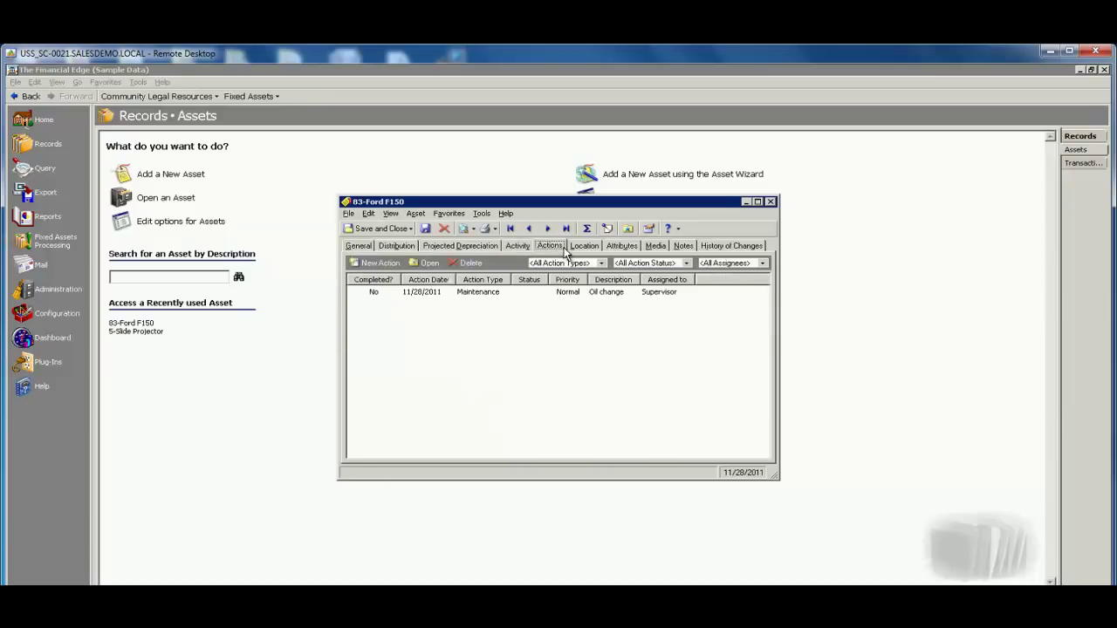
Step: Inspect the Oil change maintenance action, then view the F150's location history
double_click(468, 292)
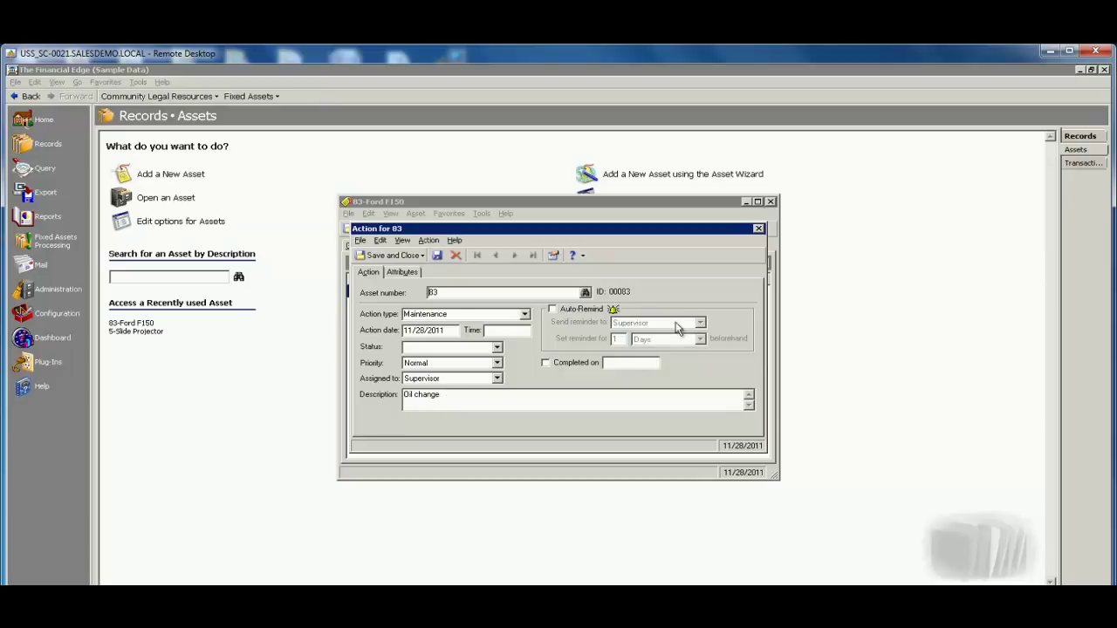
click(759, 228)
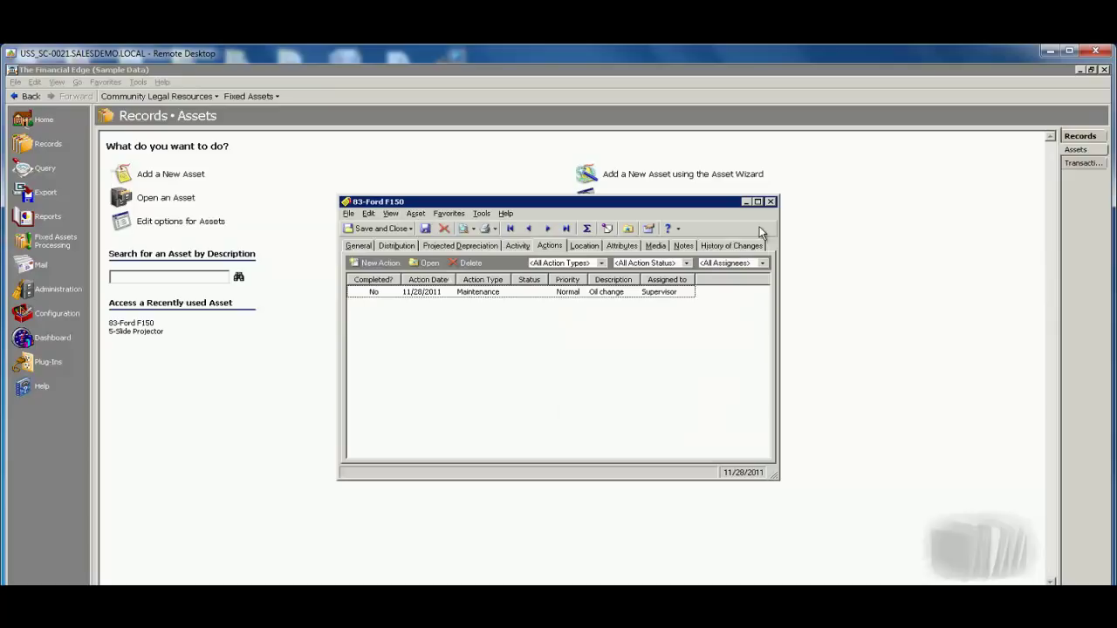
click(597, 246)
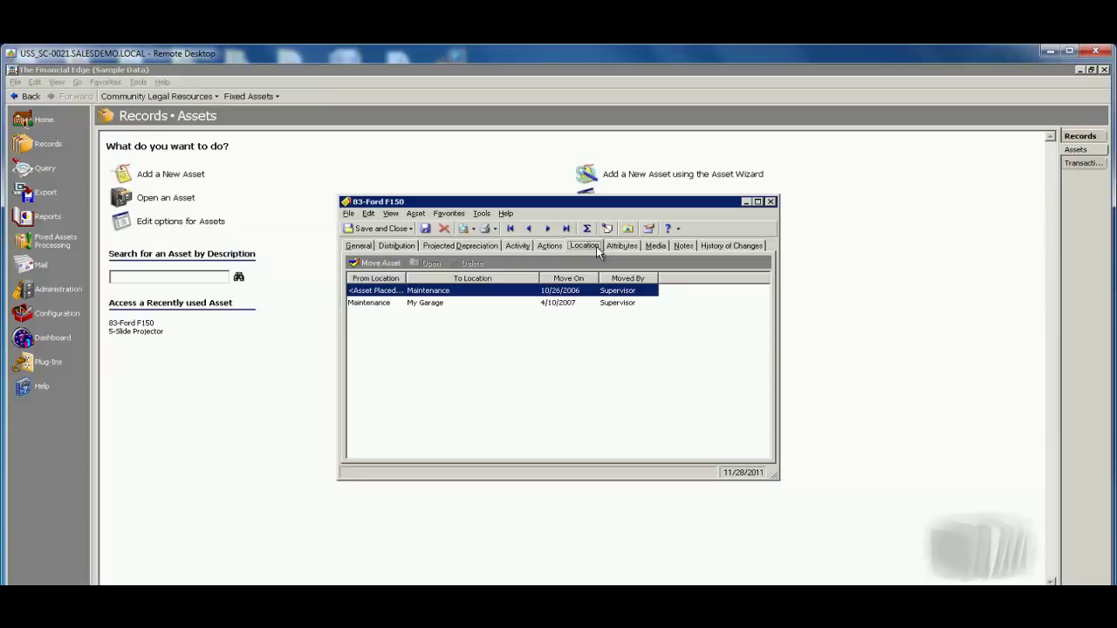
Step: Check the Truck Warranty media entry and close the 83-Ford F150 record
click(656, 245)
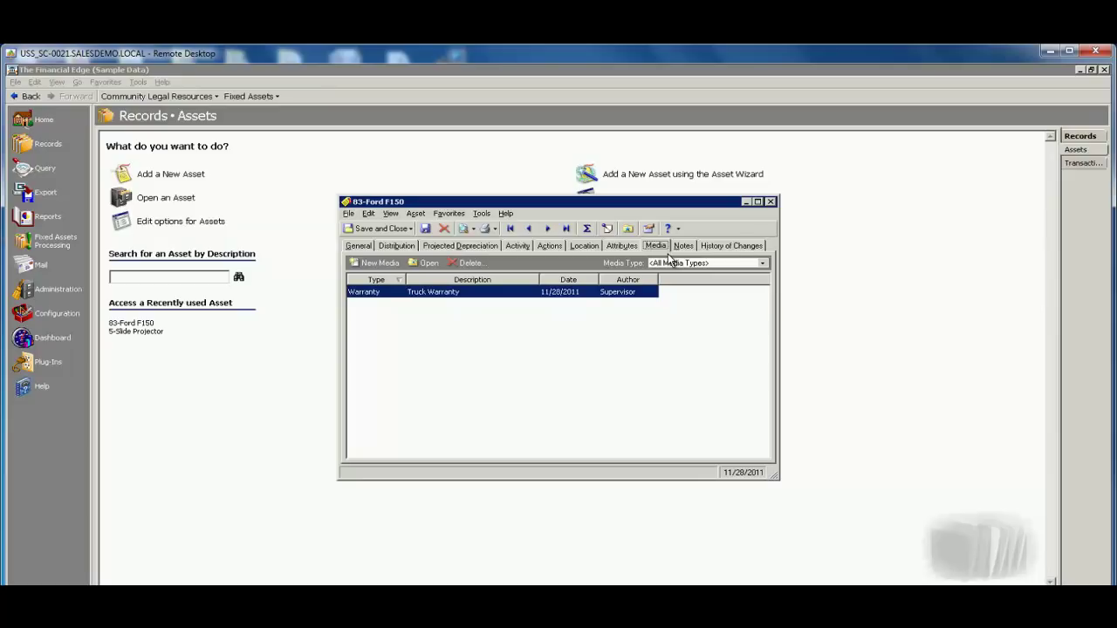
click(770, 202)
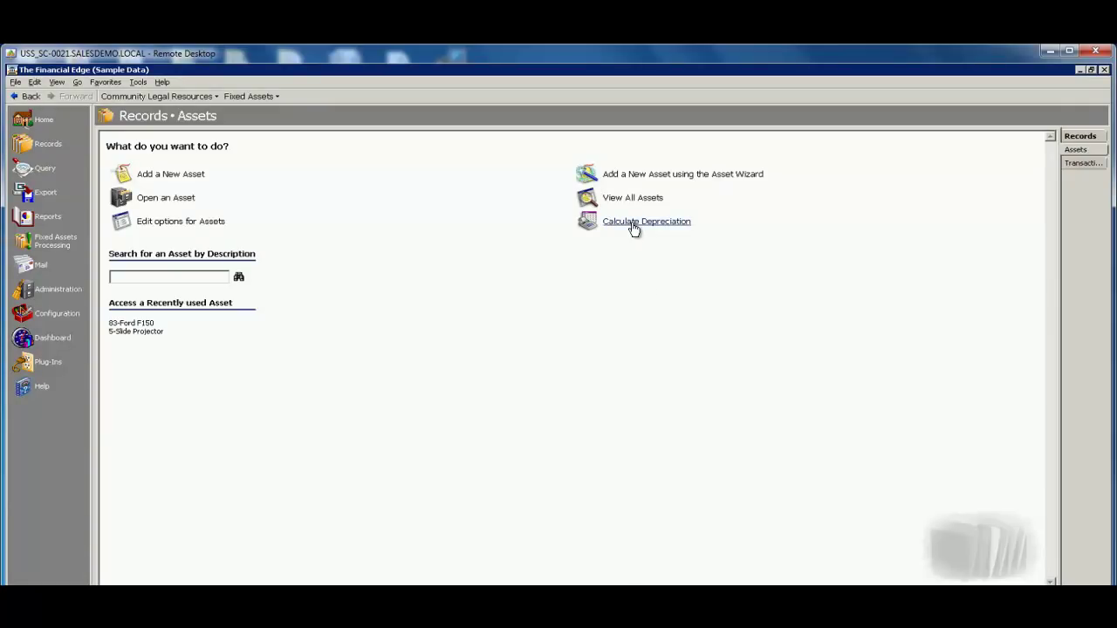
click(668, 229)
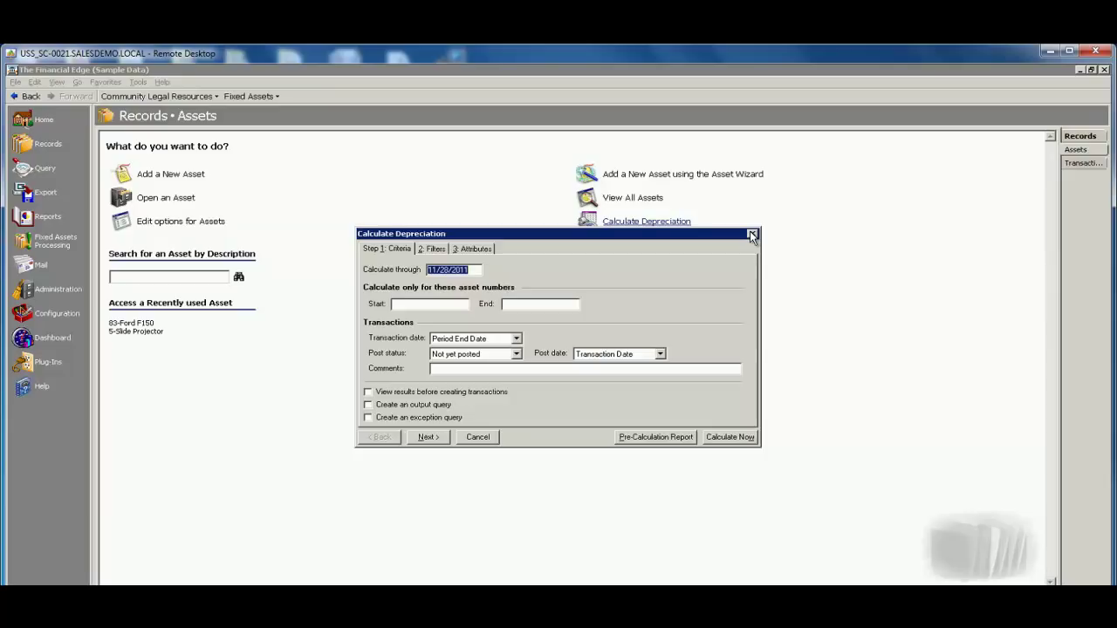
click(751, 234)
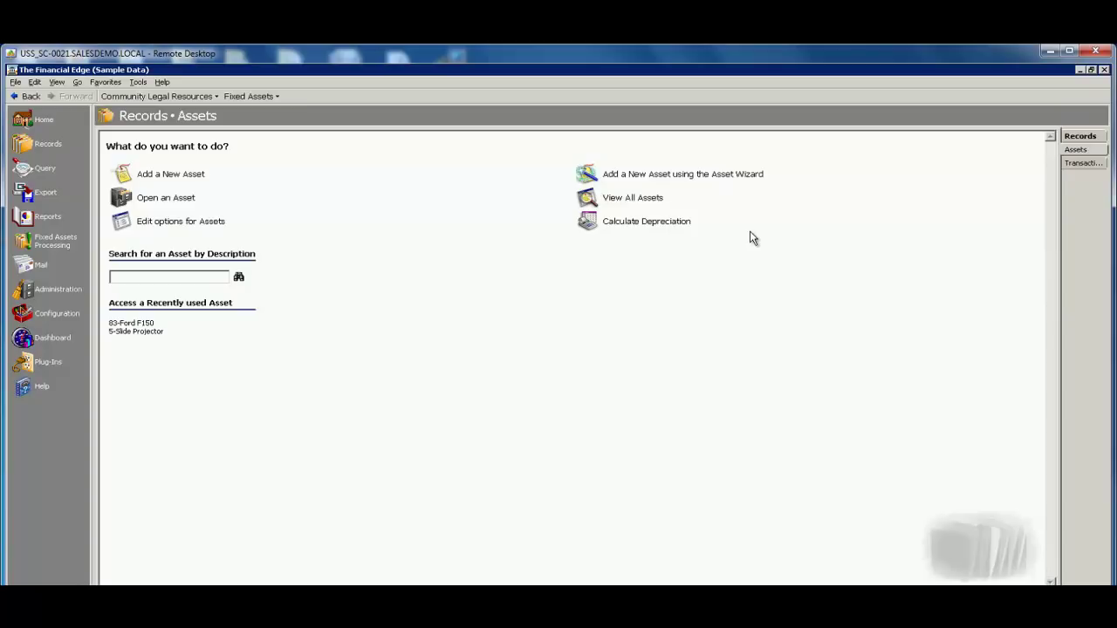
Step: Open Transaction Reports, widen the list, and select the Year-to-Date Depreciation Report
click(44, 217)
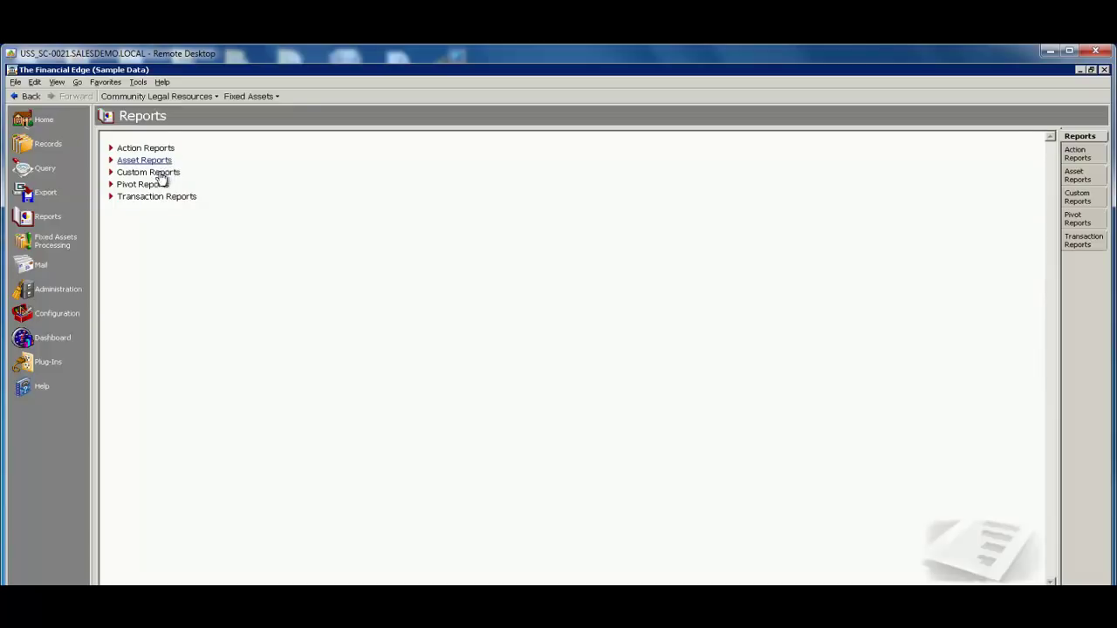
click(148, 197)
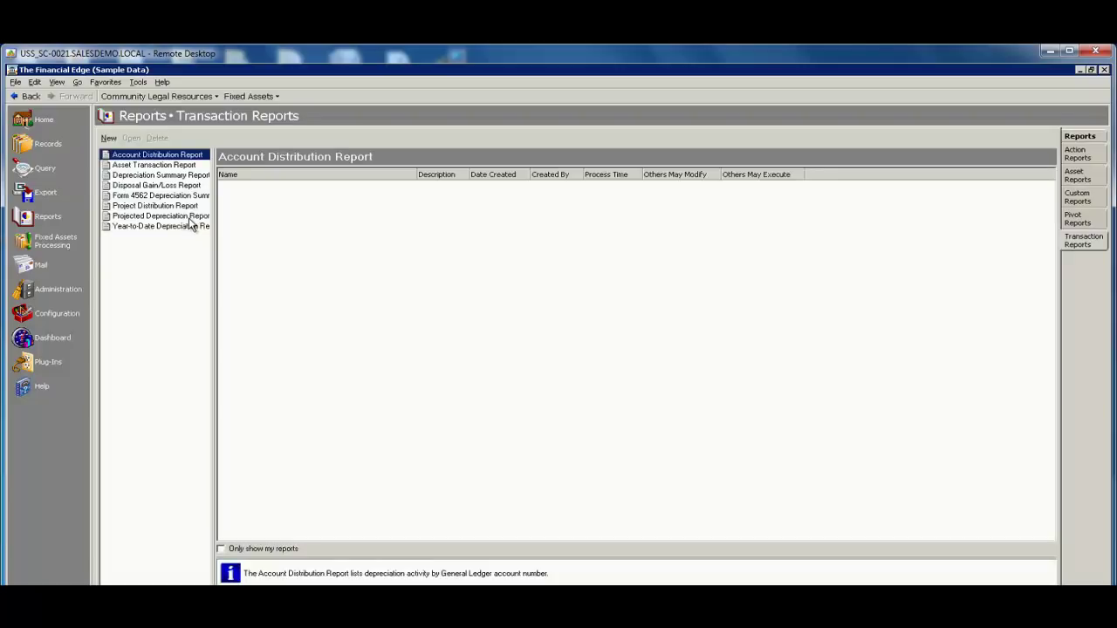
drag(215, 219, 259, 218)
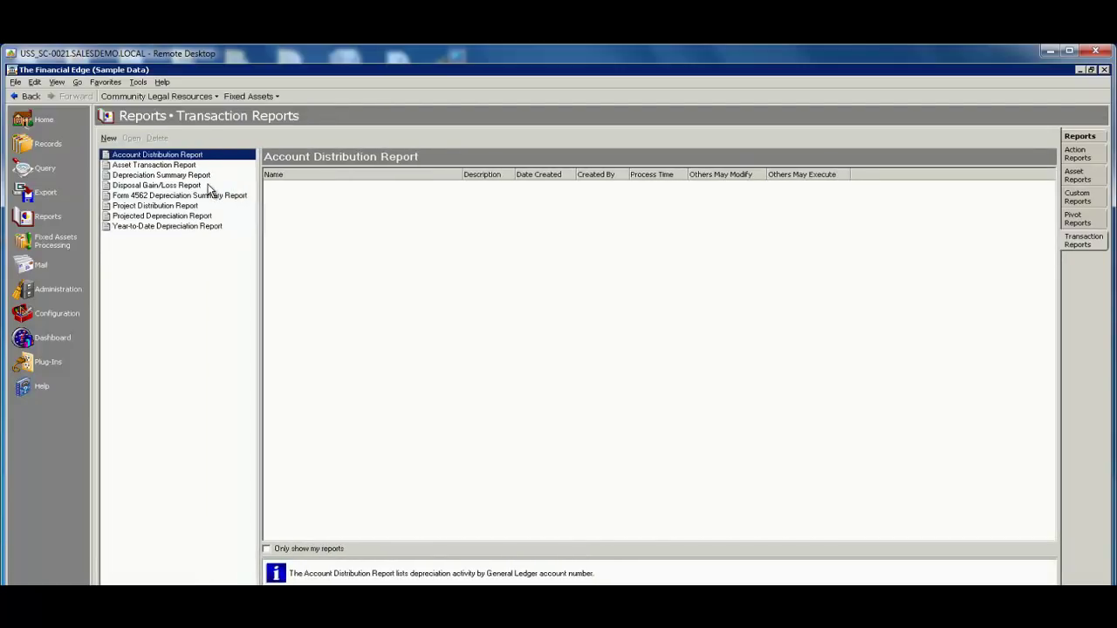
click(199, 228)
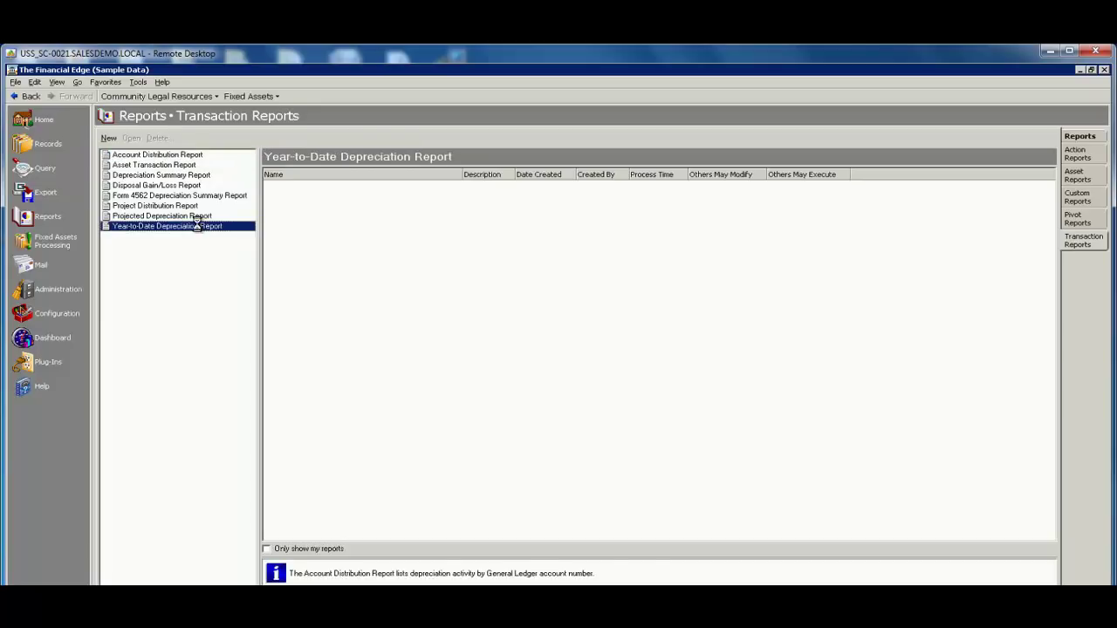
Step: Open the saved Year-to-Date Depreciation report and preview it at 150% zoom
click(342, 194)
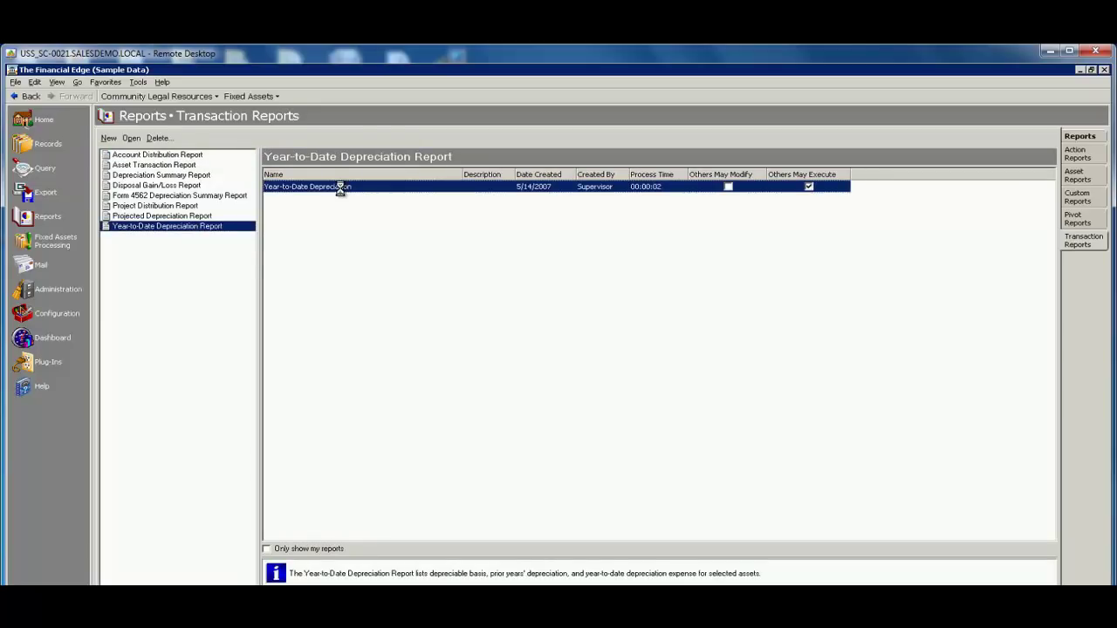
double_click(342, 194)
click(689, 455)
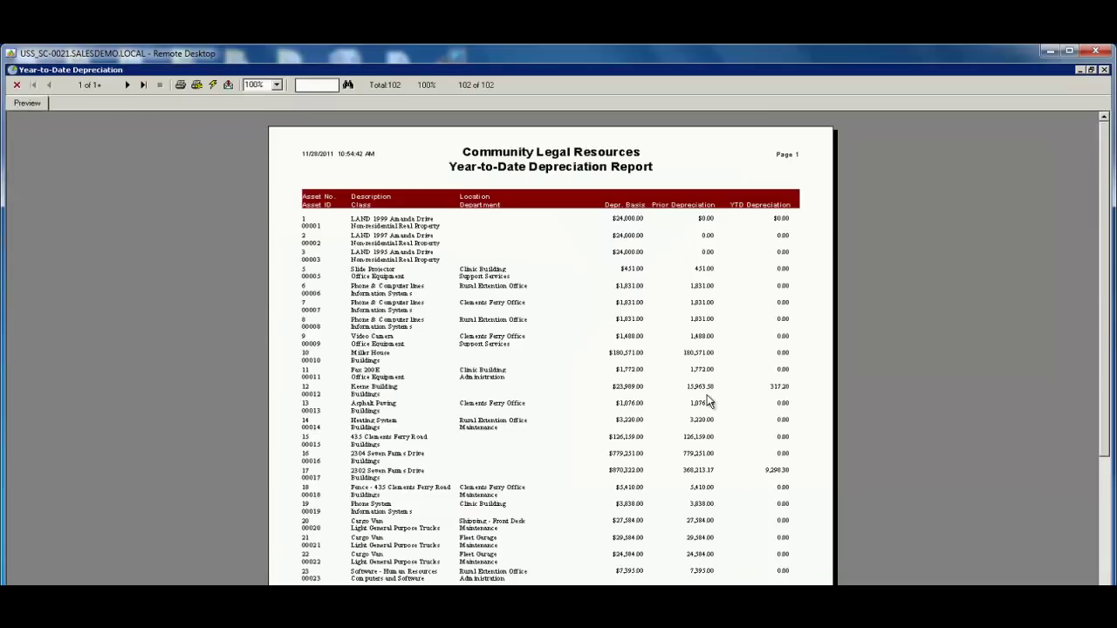
click(269, 85)
click(276, 84)
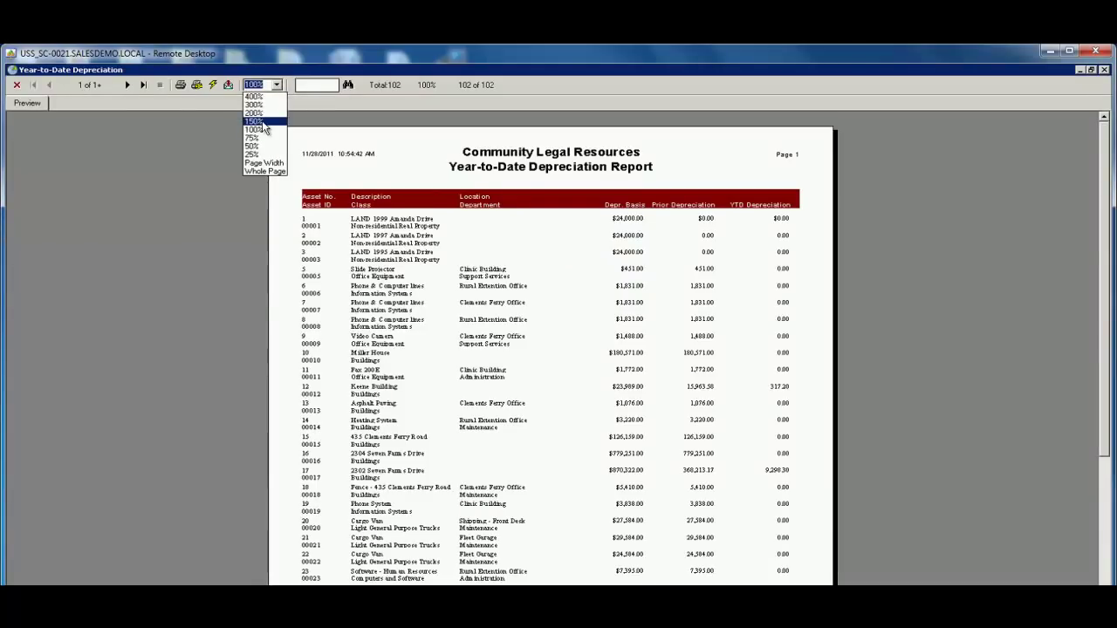
click(262, 118)
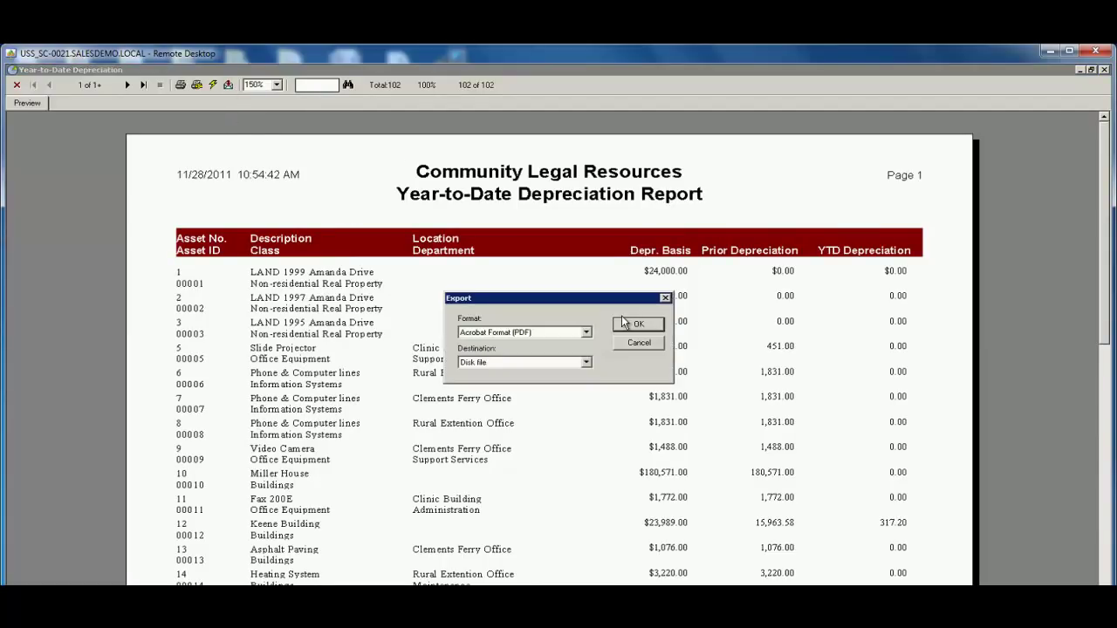
Step: Browse the export formats, cancel the export, and close the preview
click(587, 333)
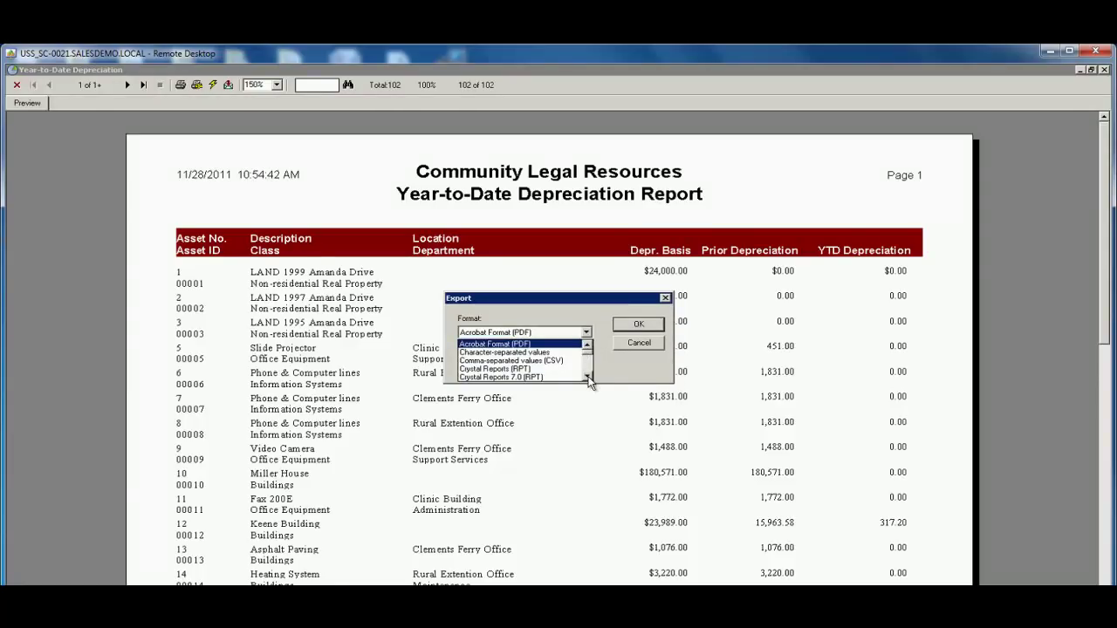
scroll(589, 381, down, 3)
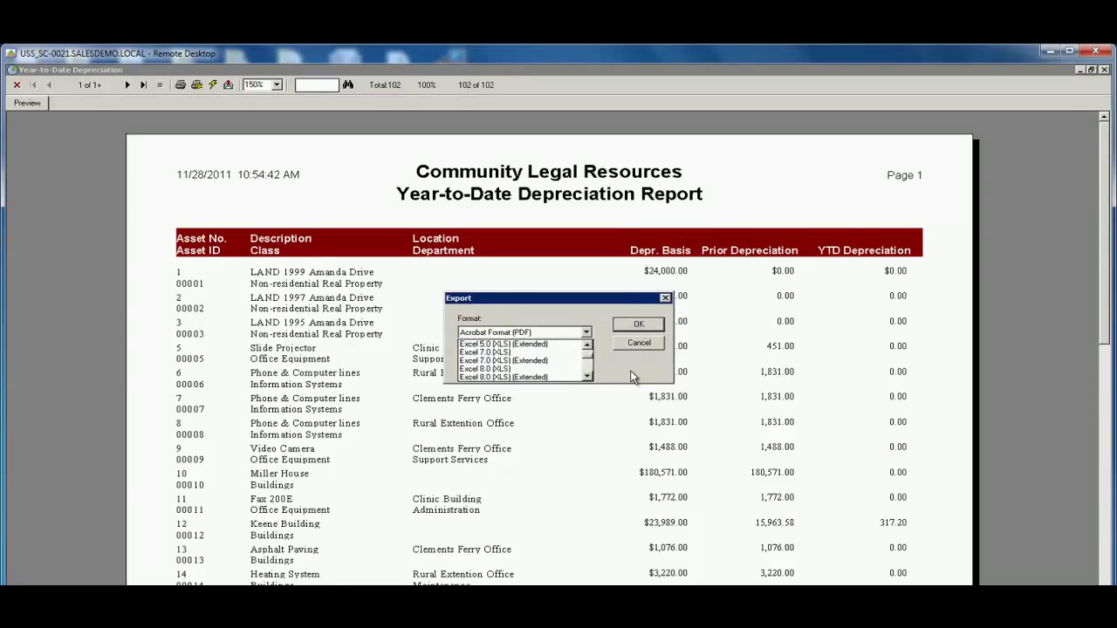
click(630, 370)
click(638, 342)
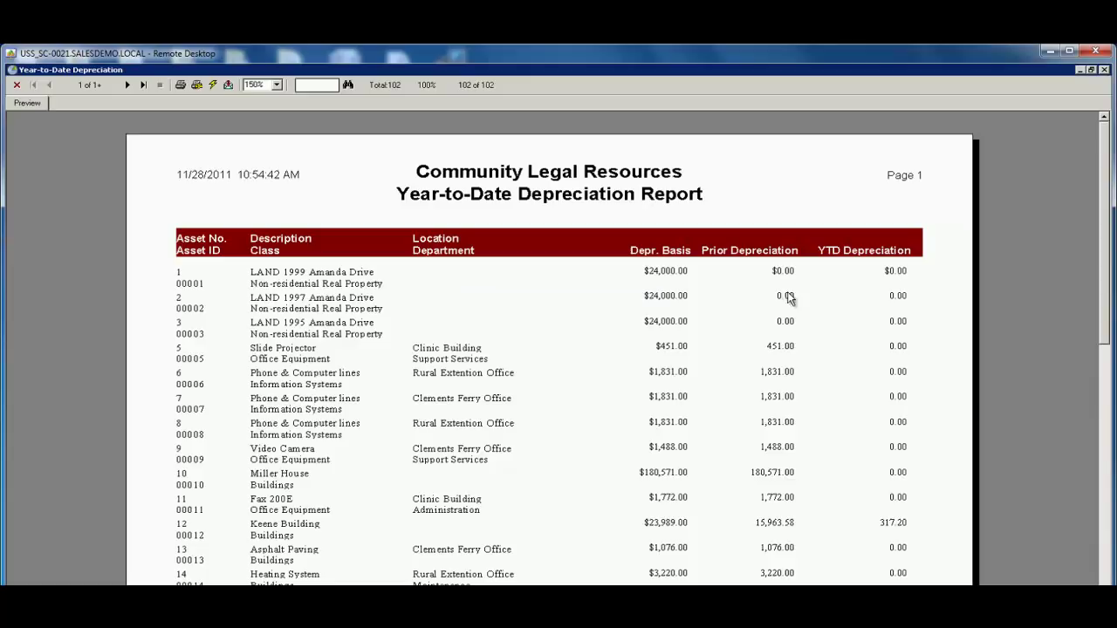
click(1104, 70)
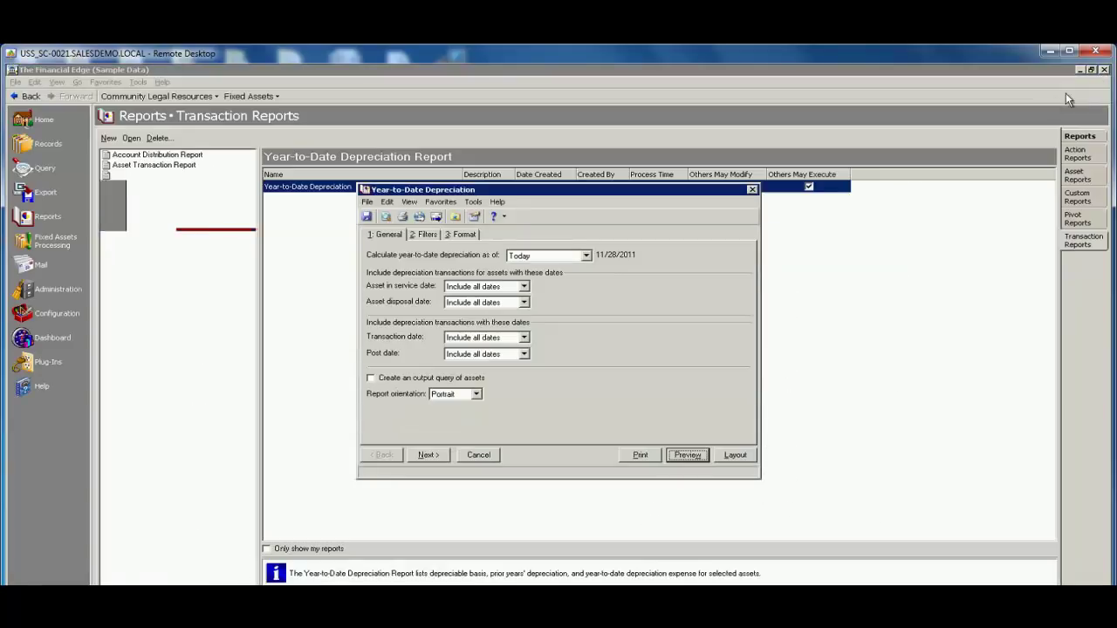
Step: Close the Year-to-Date Depreciation options and go to Fixed Assets Processing
click(753, 190)
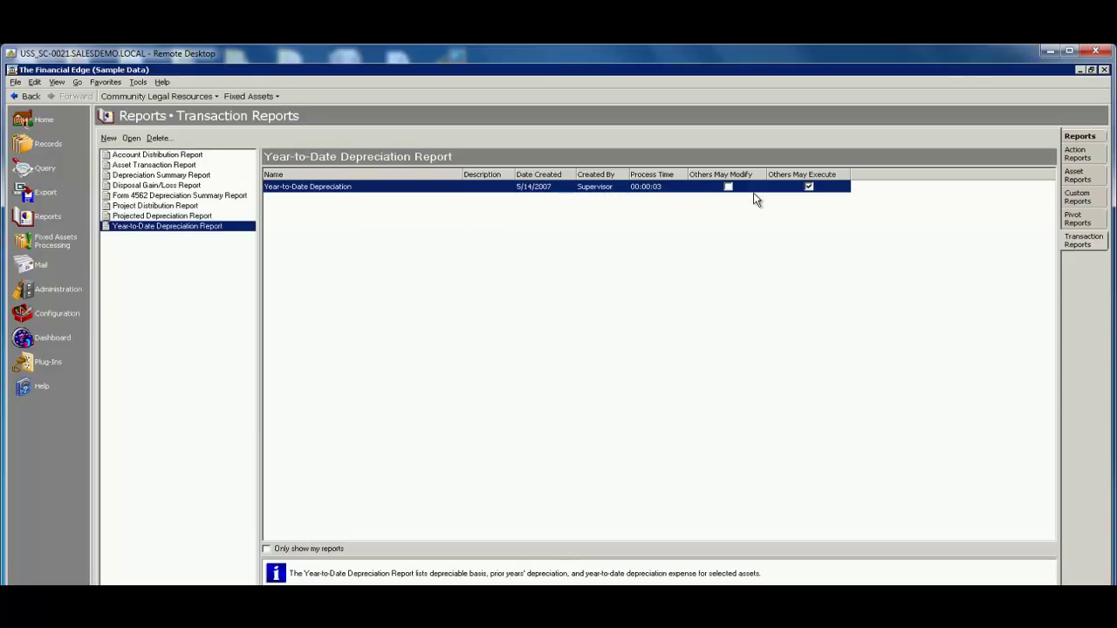
click(54, 242)
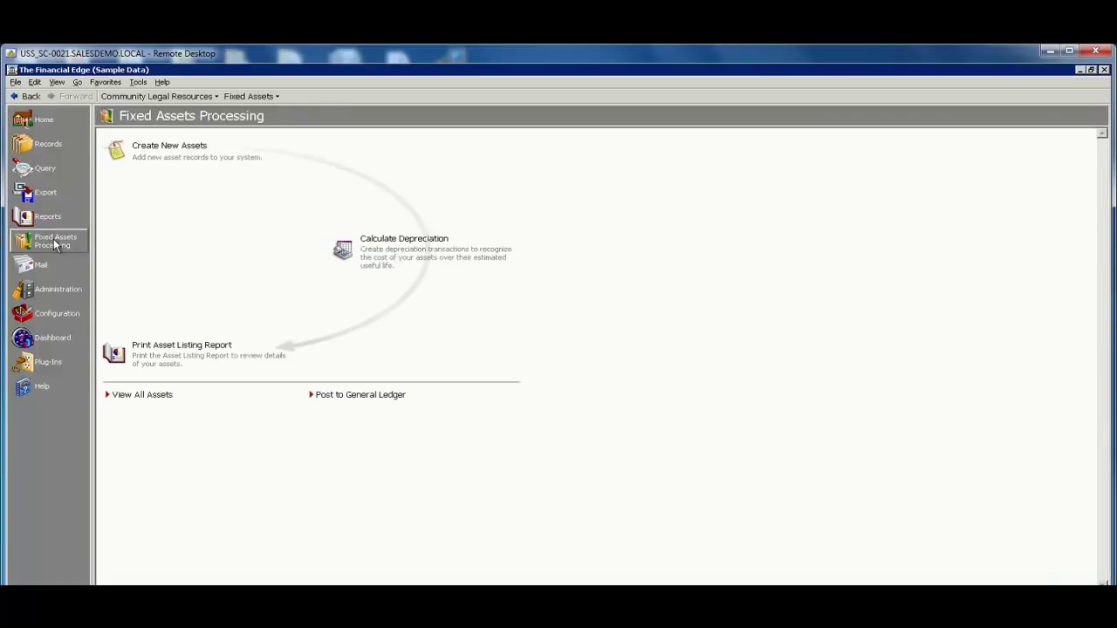